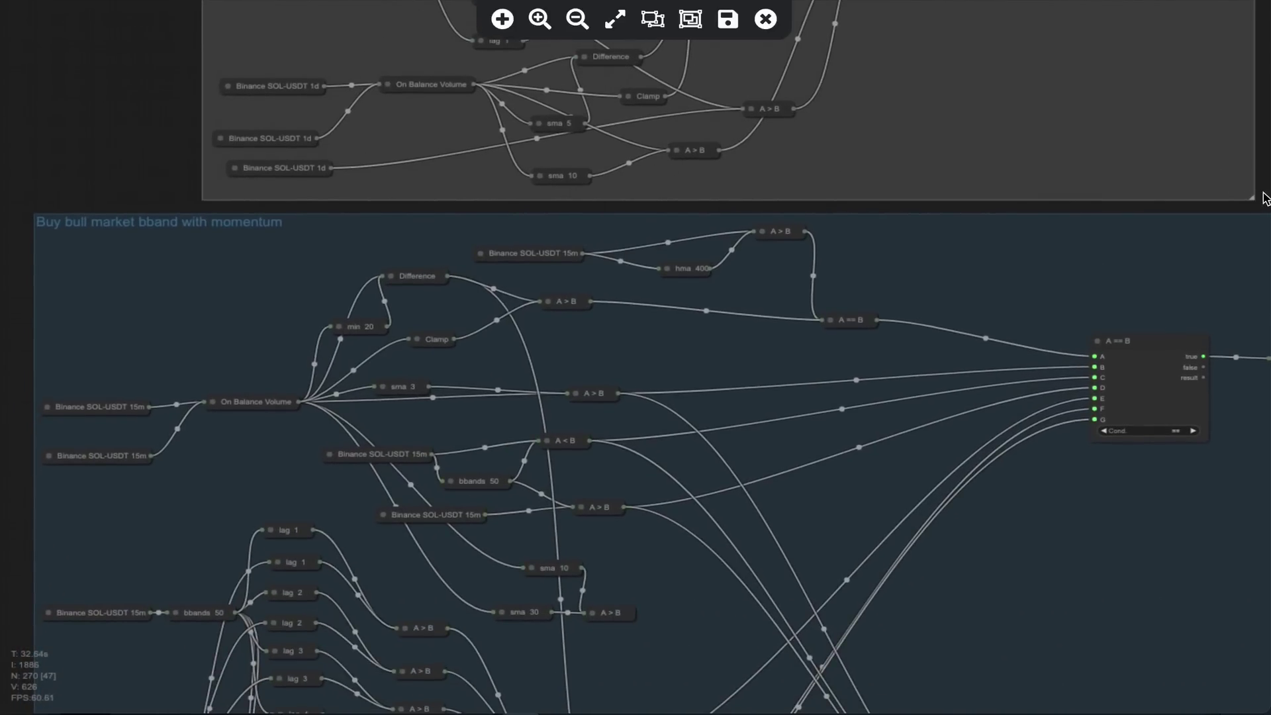
- Pan the strategy's node graph to bring the Buy node into view
left_click_drag(1265, 198, 679, 79)
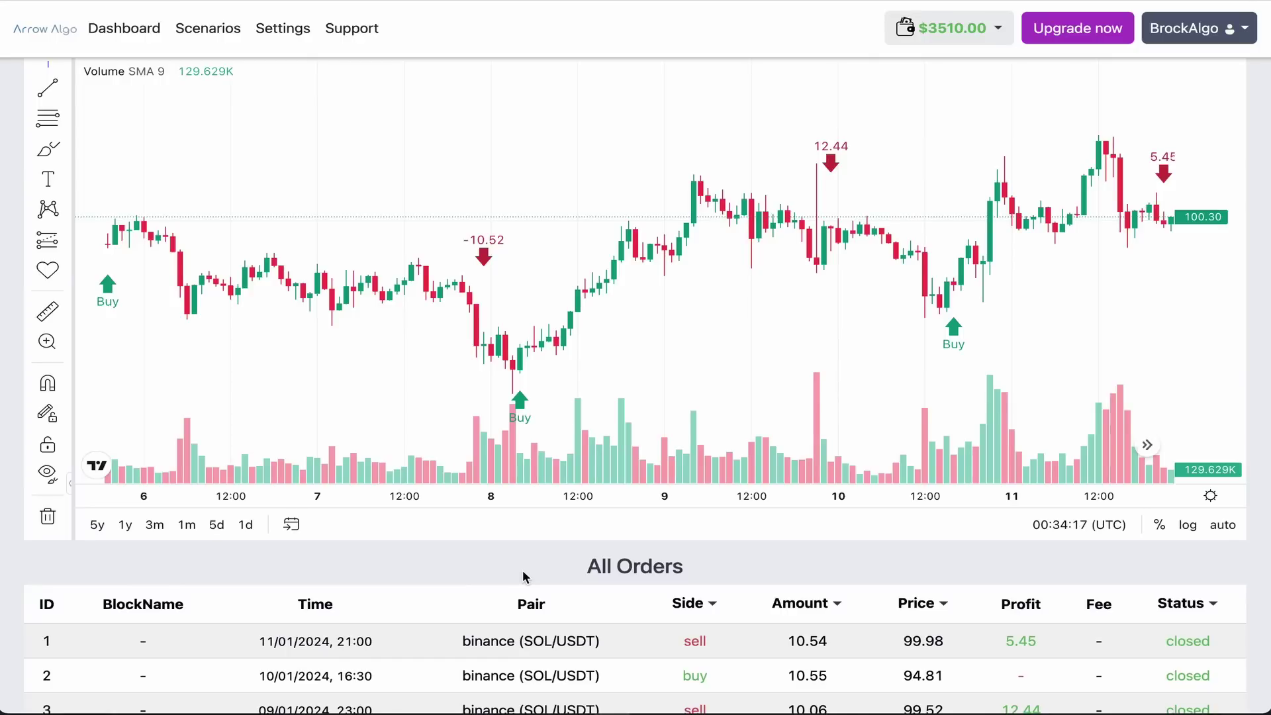
- Scroll down to the All Orders table listing the week's SOL/USDT trades
scroll(523, 575, "down", 3)
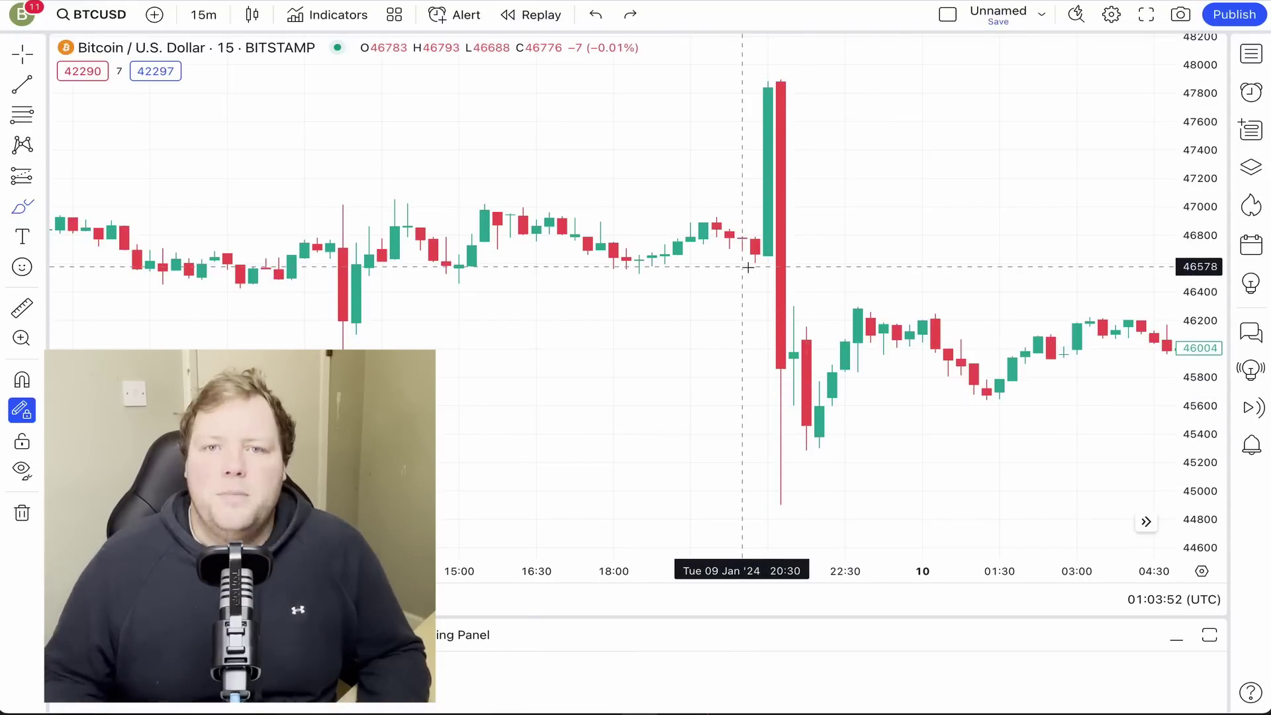
- Draw a yellow highlighter stroke up the Bitcoin spike candle on the 15-minute chart
mouse_move(748, 267)
left_mouse_down()
mouse_move(747, 103)
mouse_move(785, 63)
mouse_move(819, 216)
mouse_move(821, 406)
mouse_move(772, 533)
mouse_move(729, 251)
left_mouse_up()
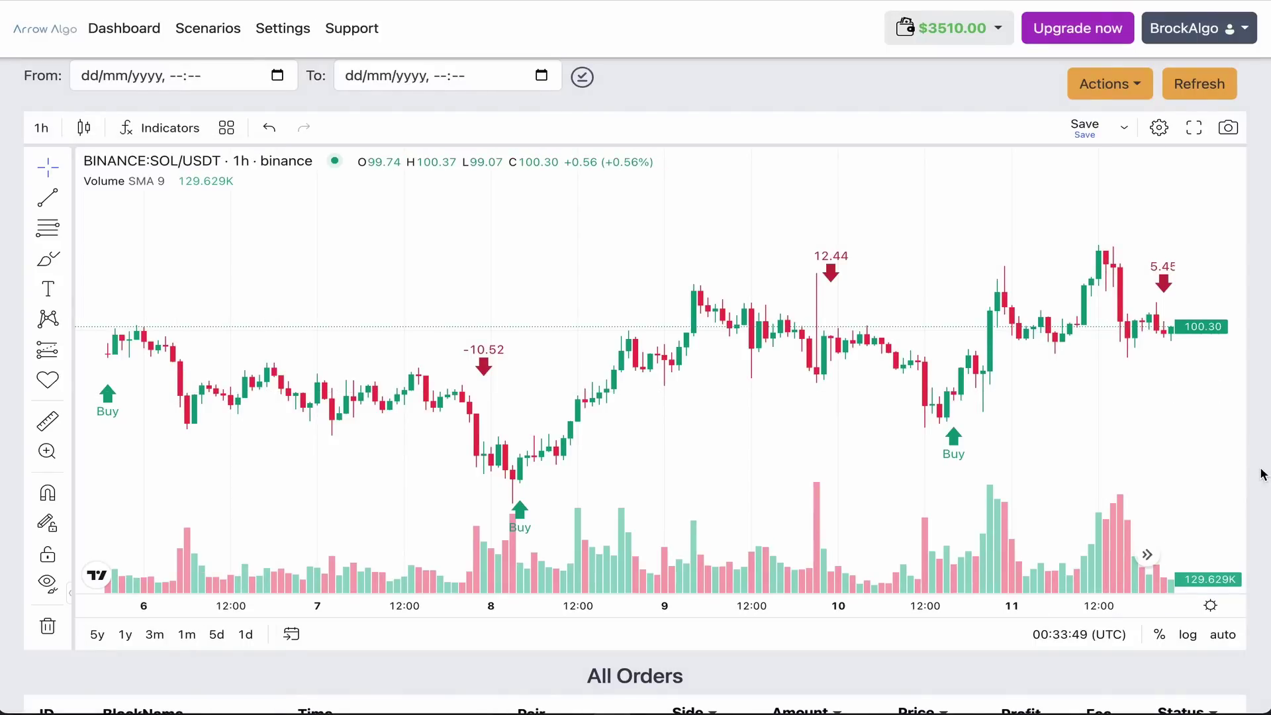
scroll(1263, 474, "down", 5)
scroll(1261, 473, "down", 5)
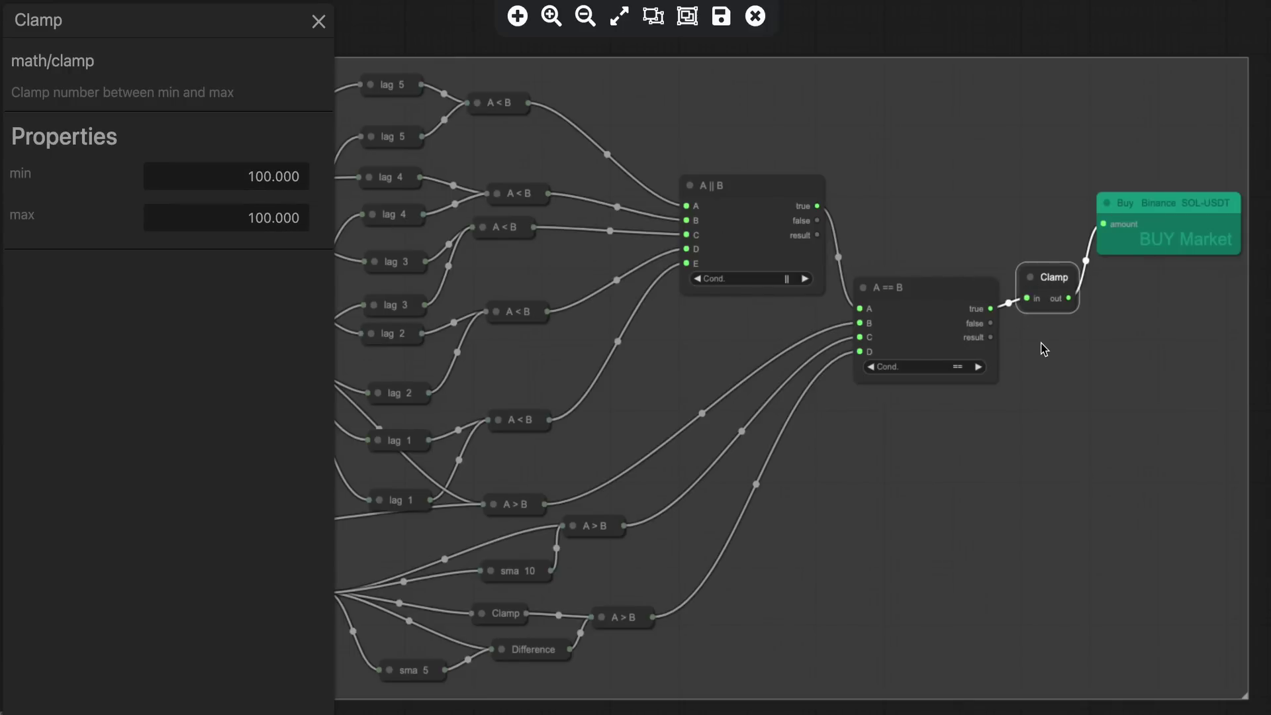
- Check the Buy Binance SOL-USDT node's settings, leaving Input as a percent set to true
left_click(322, 23)
left_click(1110, 214)
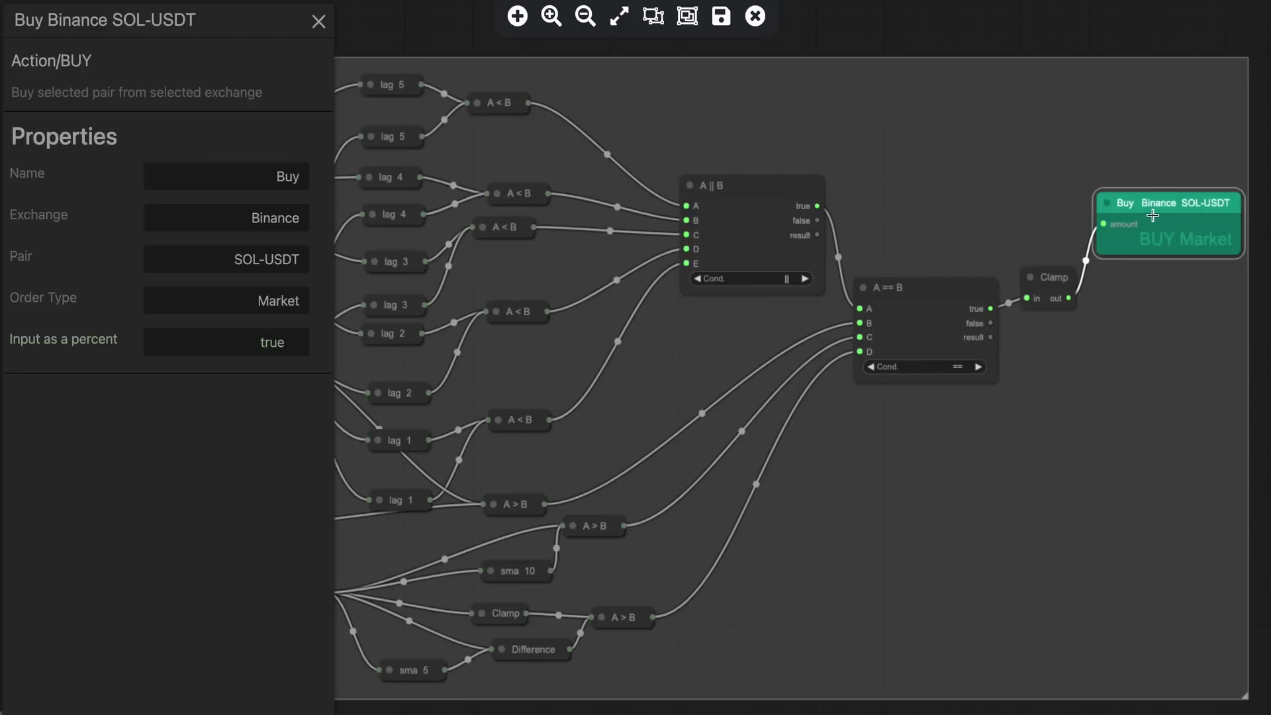
left_click(202, 355)
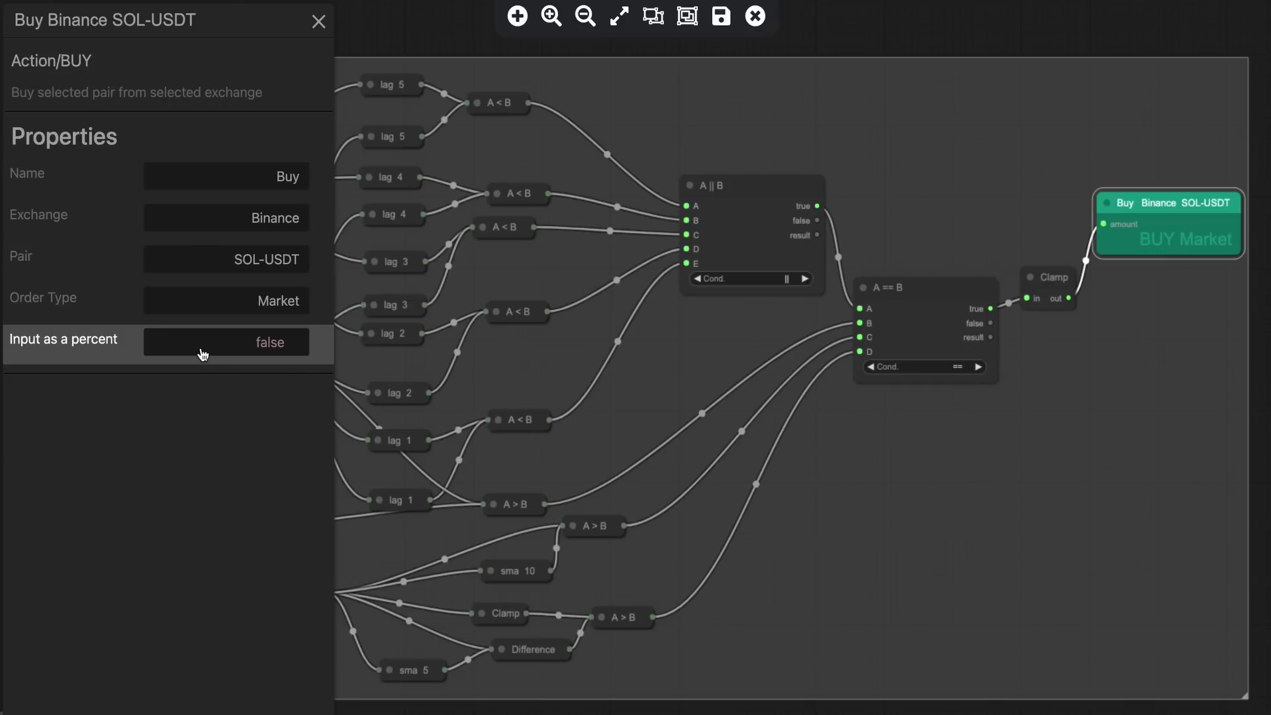
left_click(203, 355)
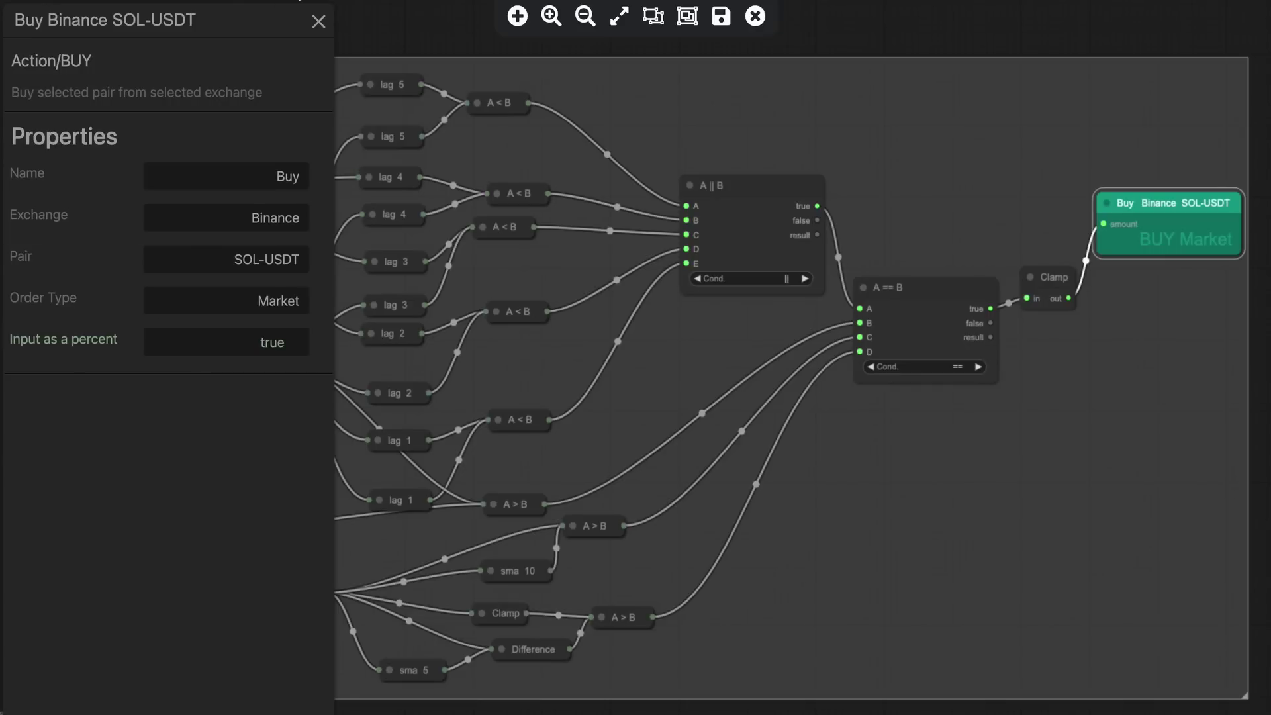
left_click(318, 22)
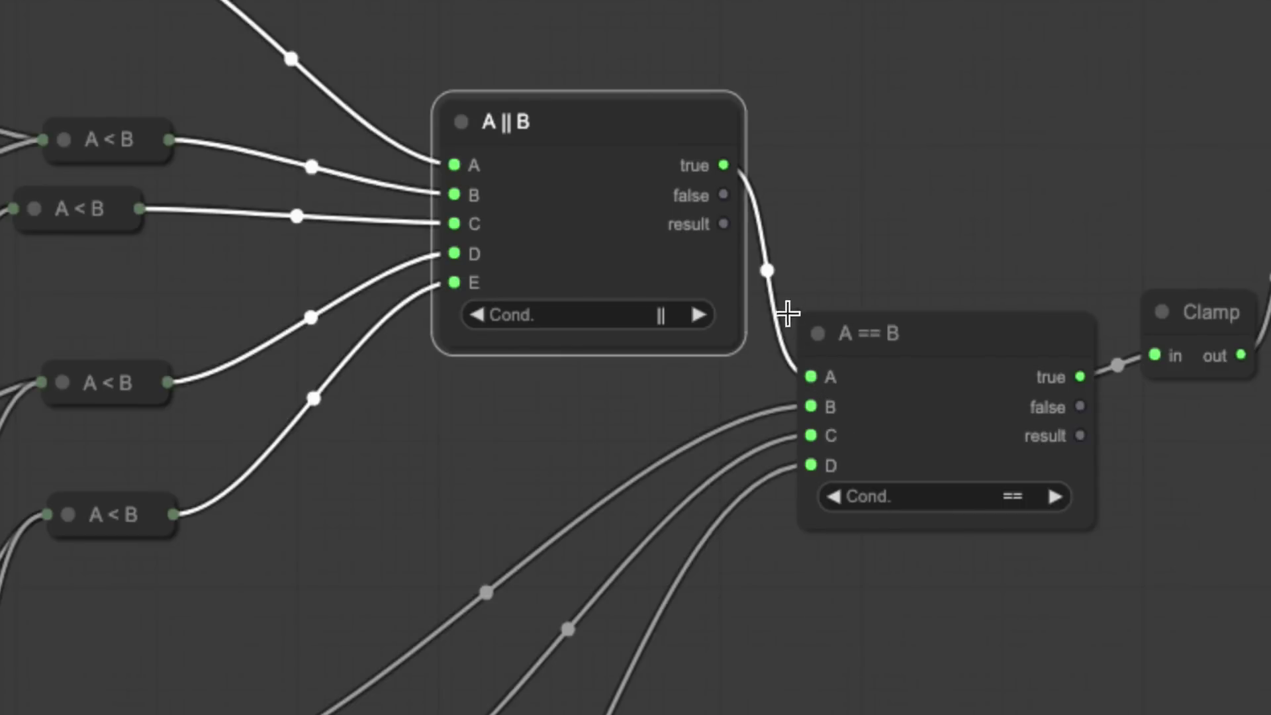
- Move the A || B node up-left and keep its condition operator as ||
left_click_drag(584, 130, 522, 91)
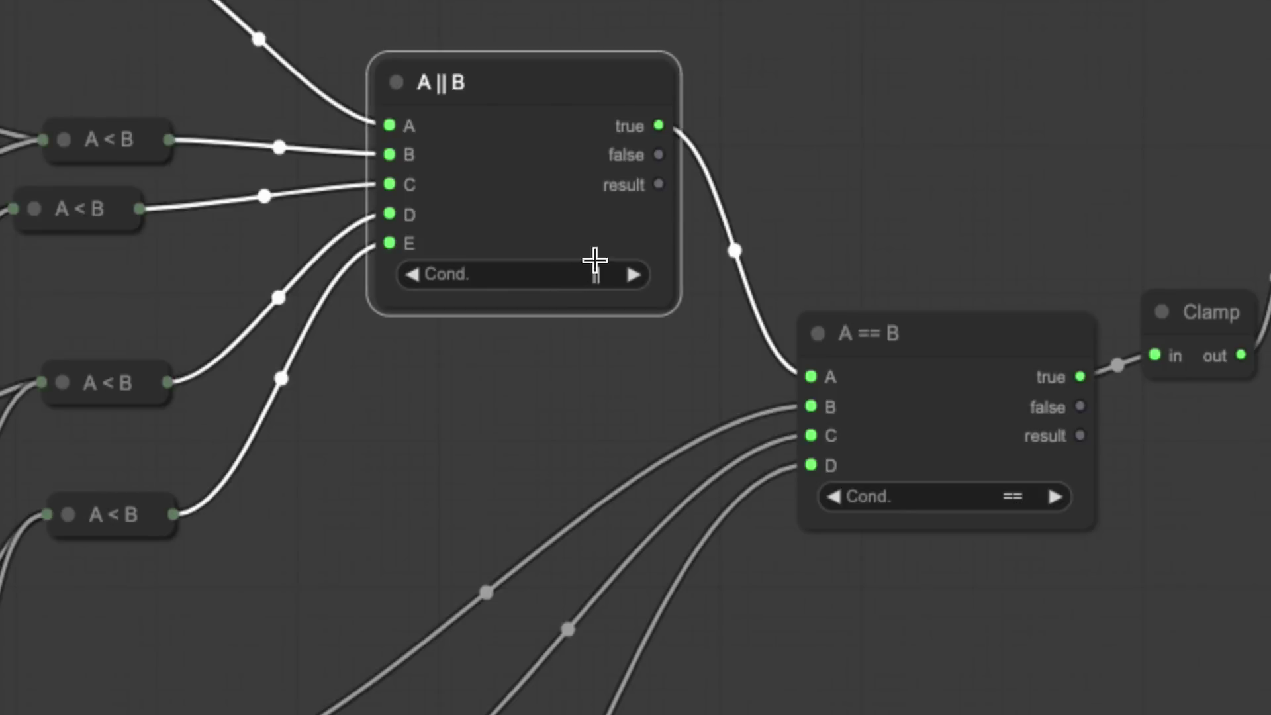
left_click(559, 281)
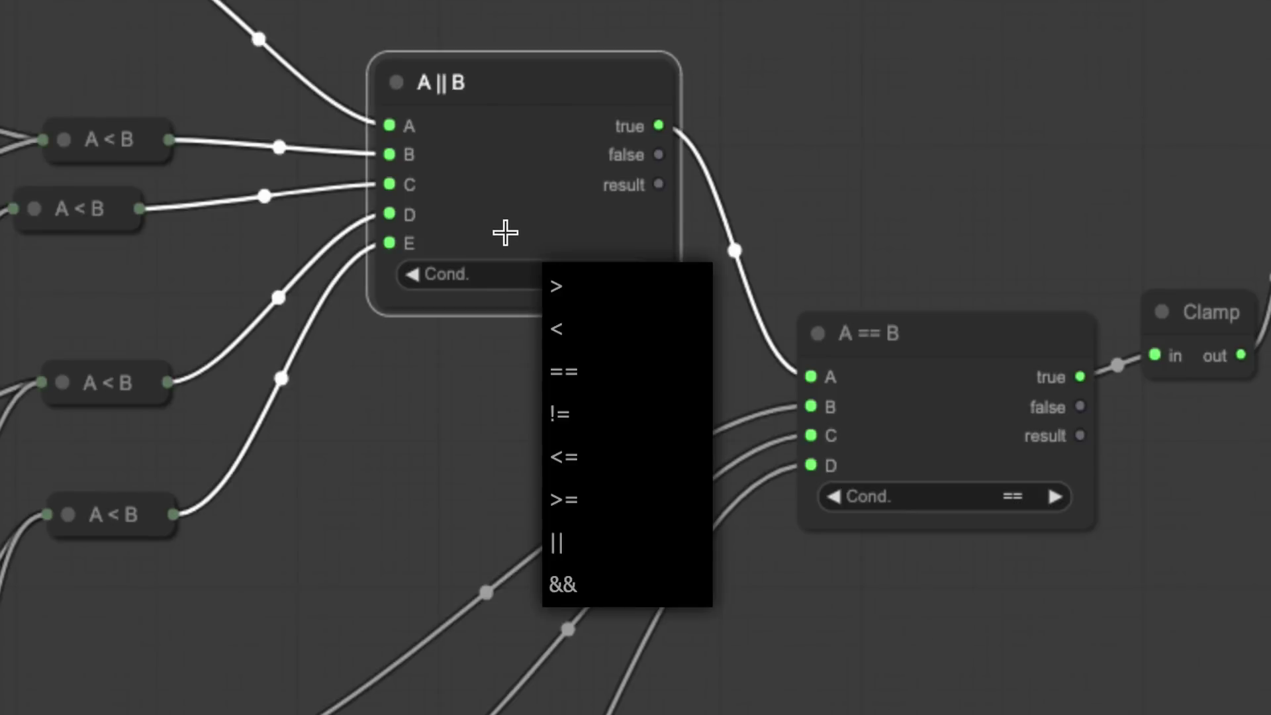
left_click(594, 557)
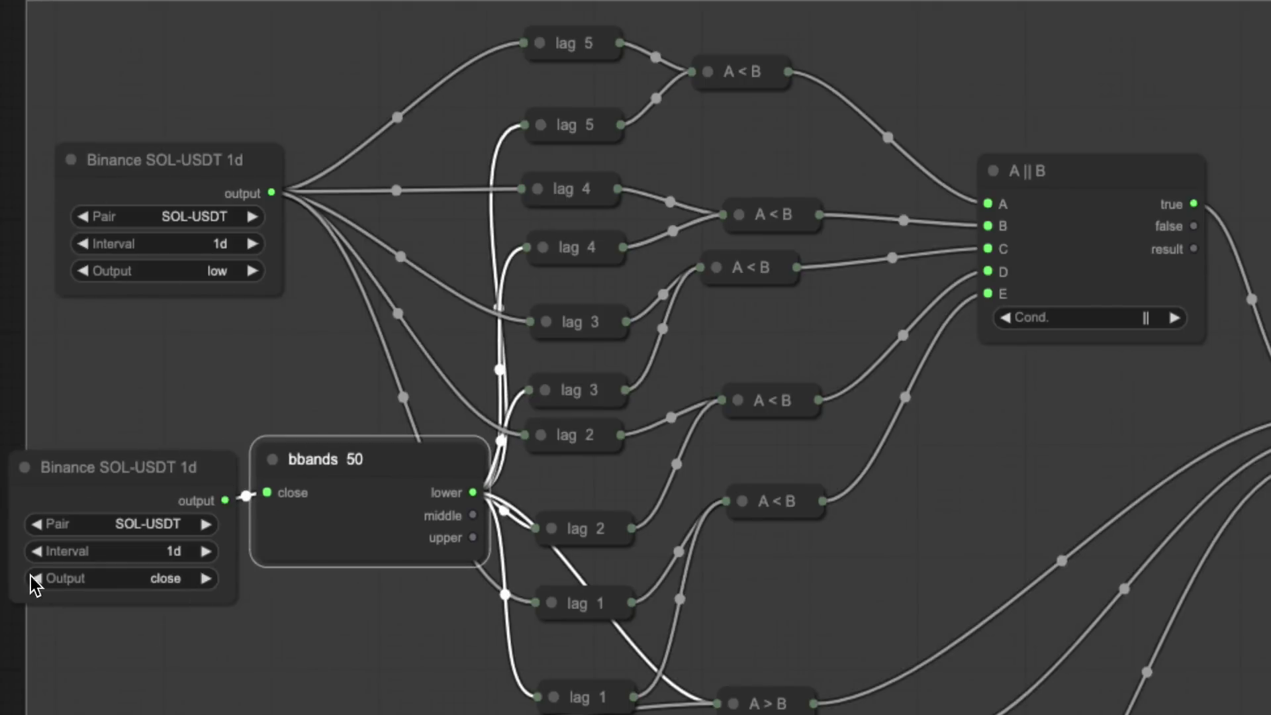
- Nudge the bbands 50 node right and collapse it, briefly checking the top lag 5 node
left_click_drag(308, 464, 328, 462)
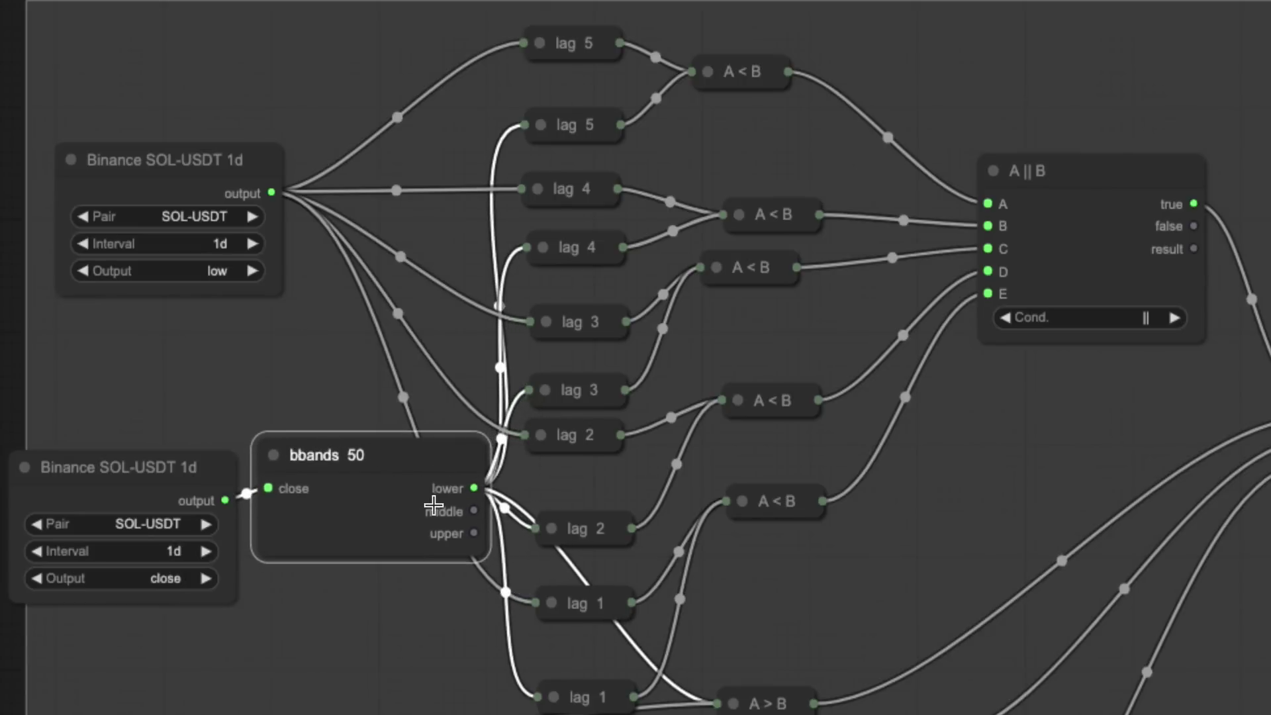
left_click(283, 460)
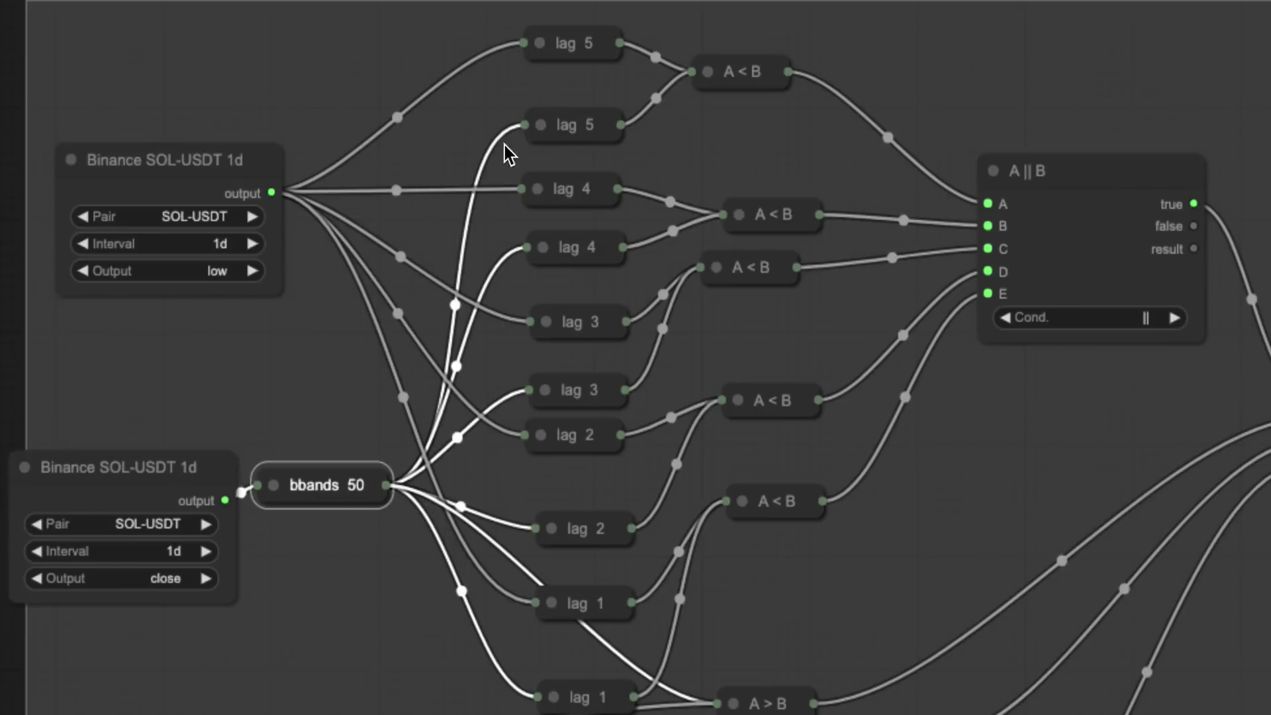
left_click(536, 44)
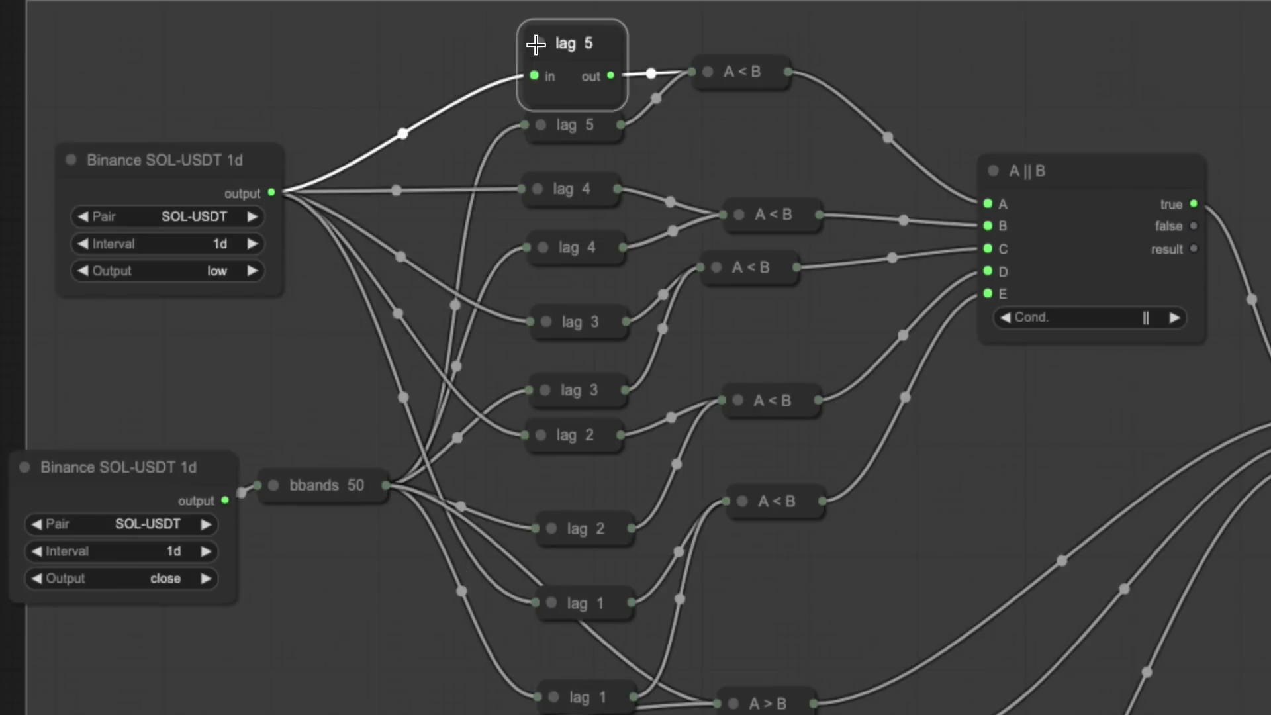
left_click(535, 44)
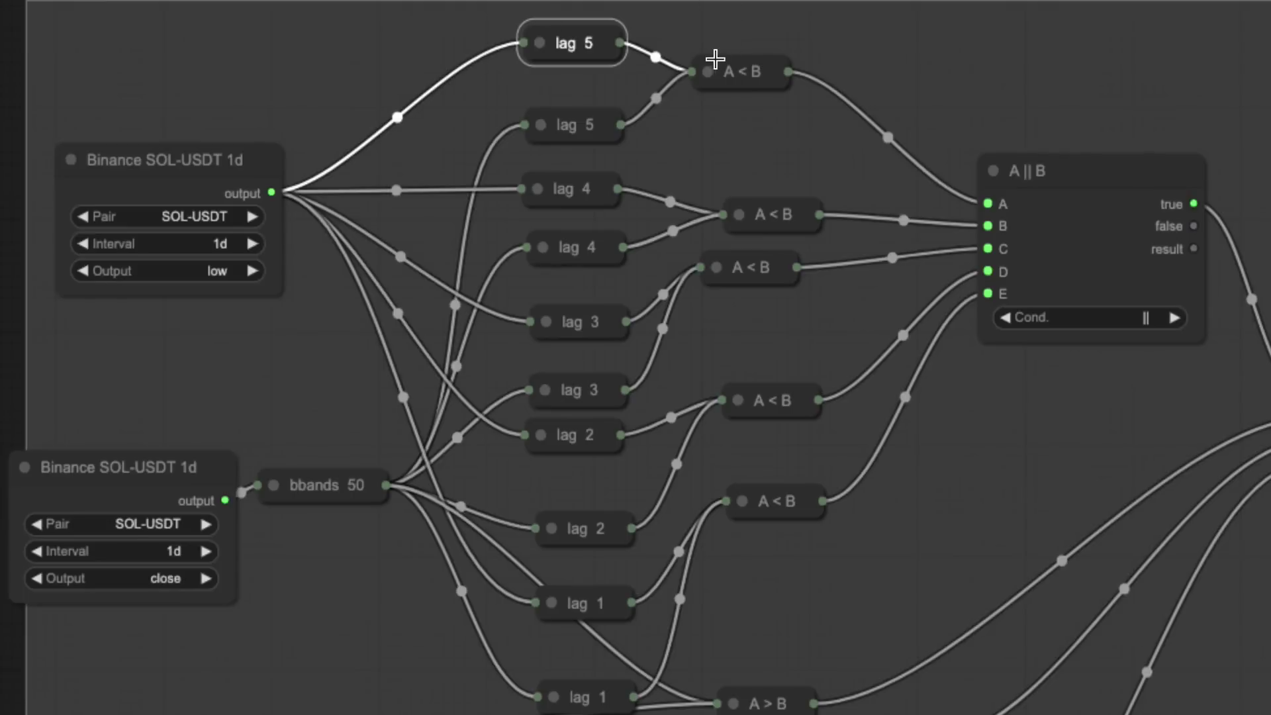
- Expand the A < B comparisons and move them up beside their lag 4 and lag 2 inputs
left_click(735, 72)
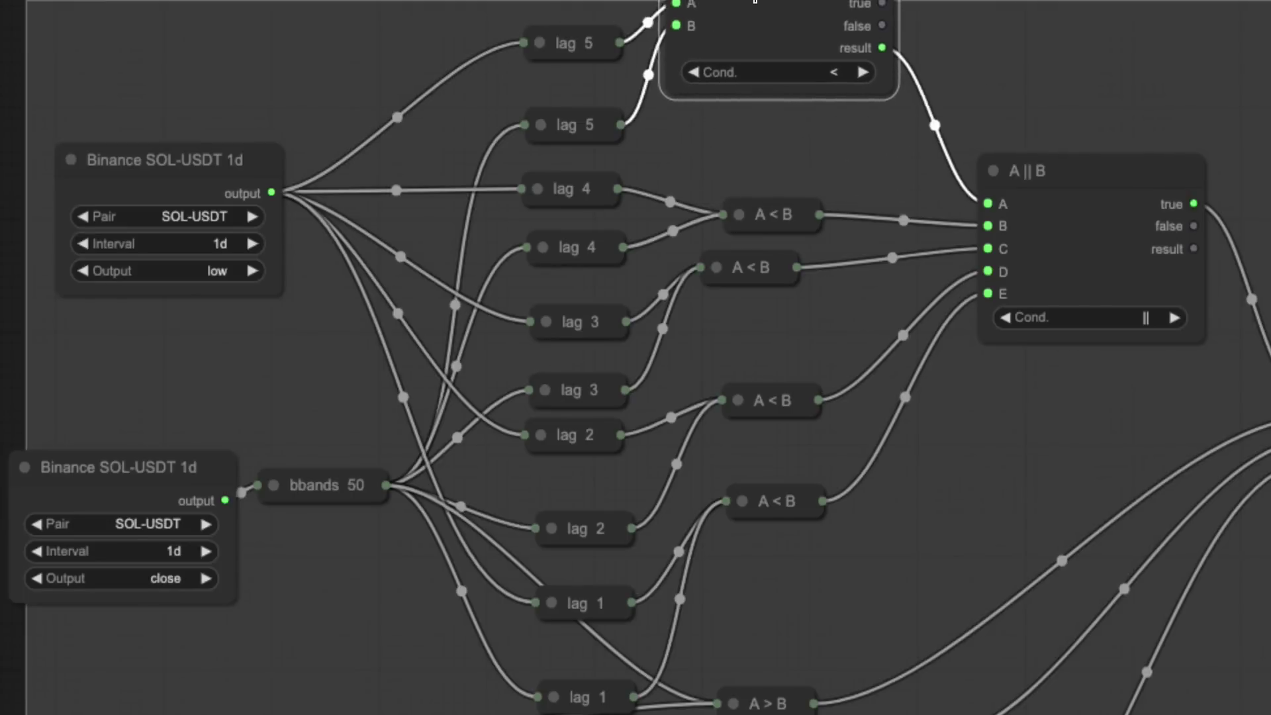
left_click(773, 217)
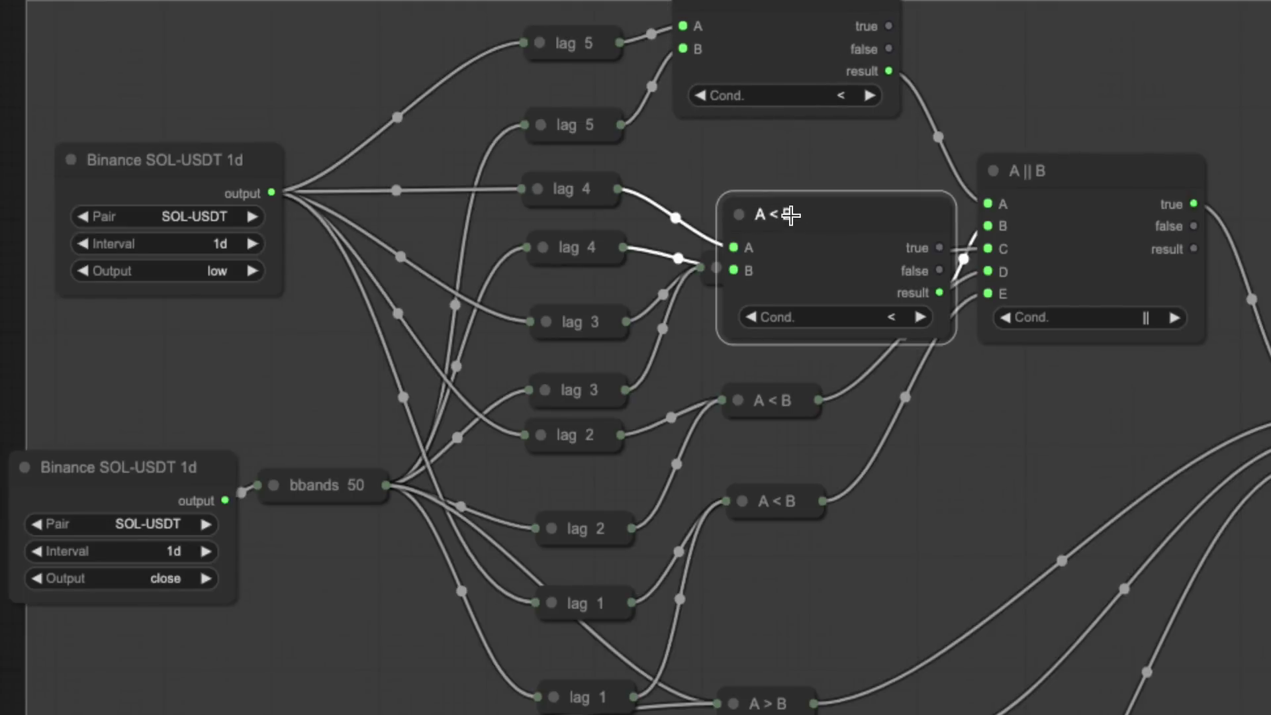
left_click_drag(791, 215, 748, 151)
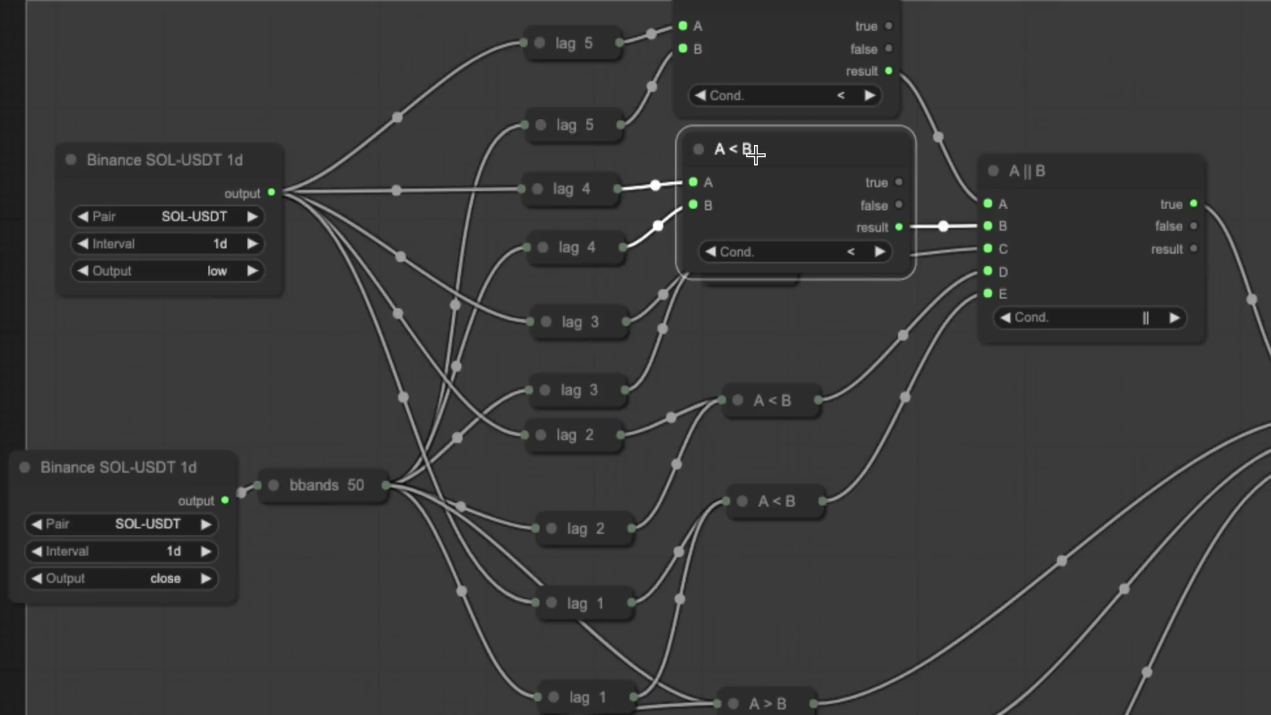
left_click(742, 392)
left_click_drag(801, 414, 776, 356)
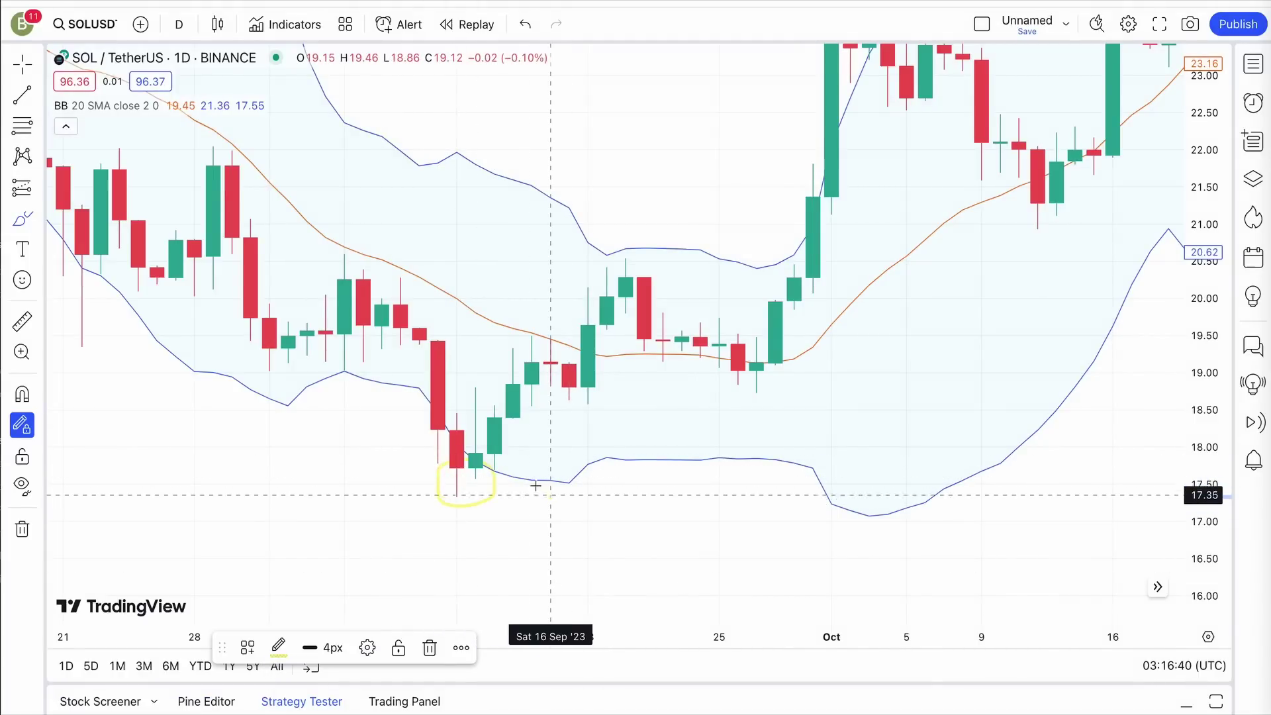
- Draw a yellow arrow at the circled candle, then expand and raise the Binance close source feeding A > B
mouse_move(551, 497)
left_mouse_down()
mouse_move(513, 483)
mouse_move(531, 459)
left_mouse_up()
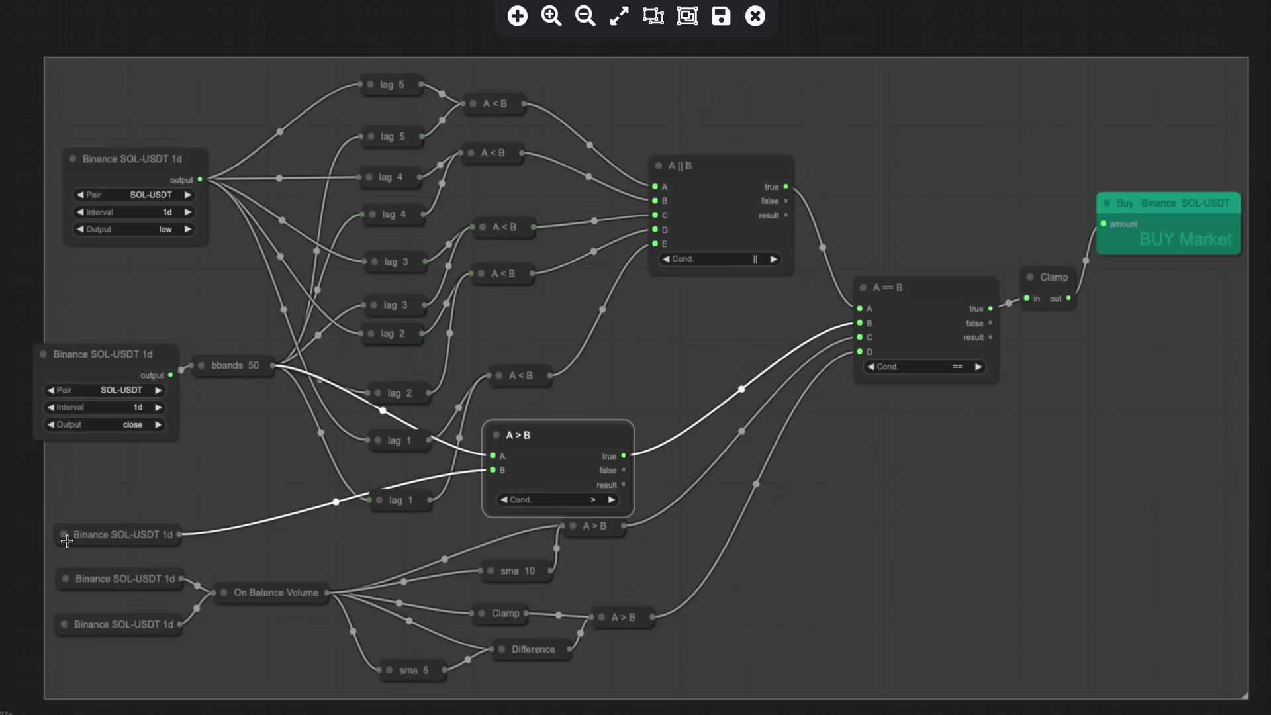
left_click(67, 540)
left_click_drag(107, 542, 107, 463)
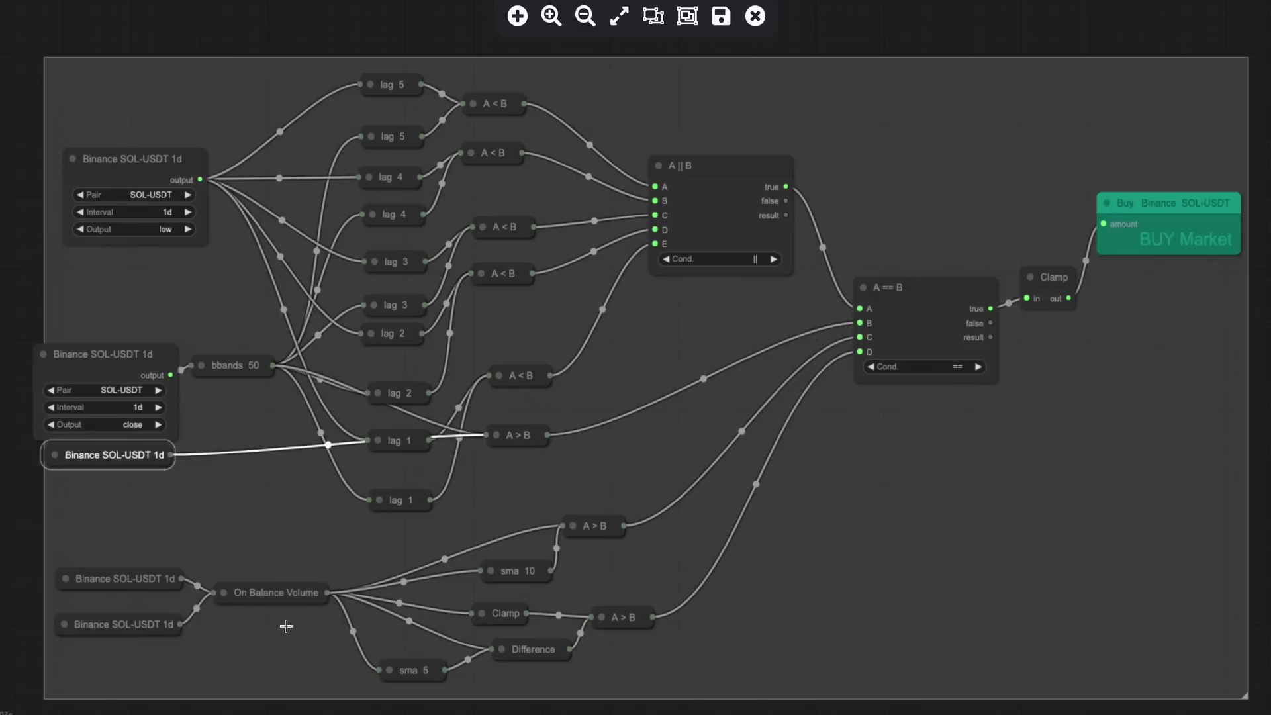
- Expand the On Balance Volume node and stack its Binance SOL-USDT 1d close and volume sources
left_click(222, 597)
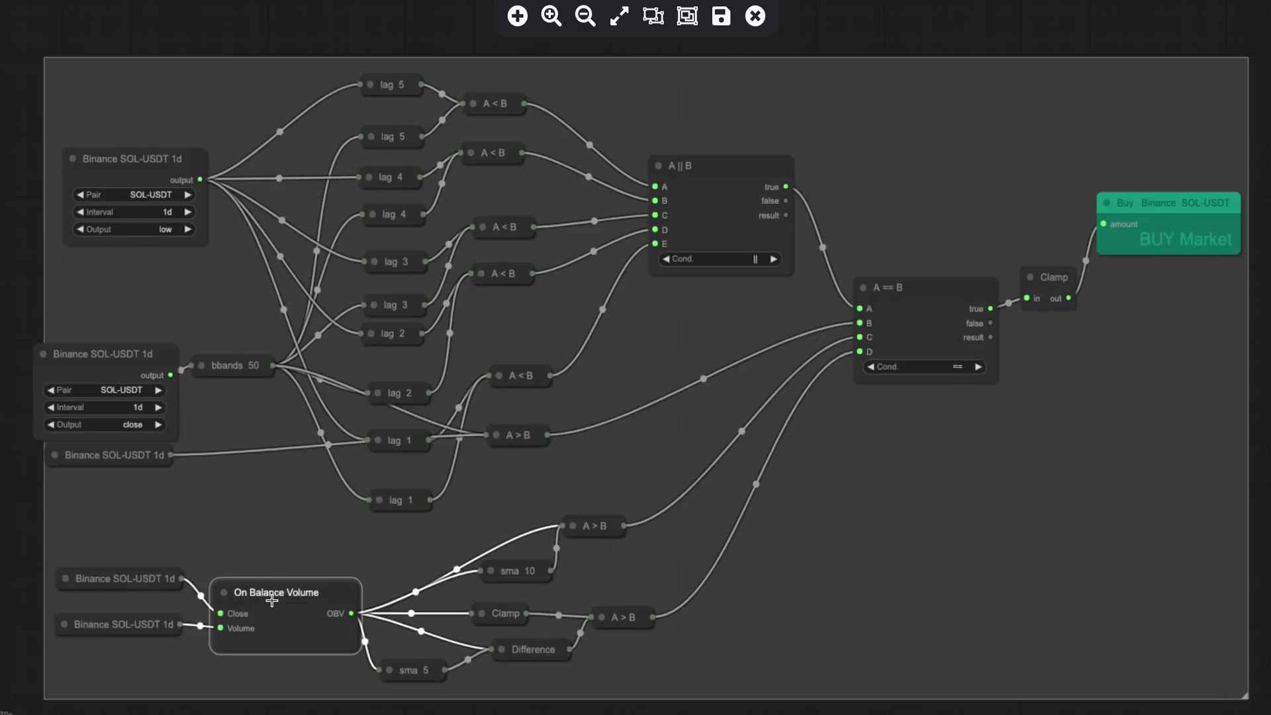
left_click(66, 578)
left_click_drag(116, 580, 99, 493)
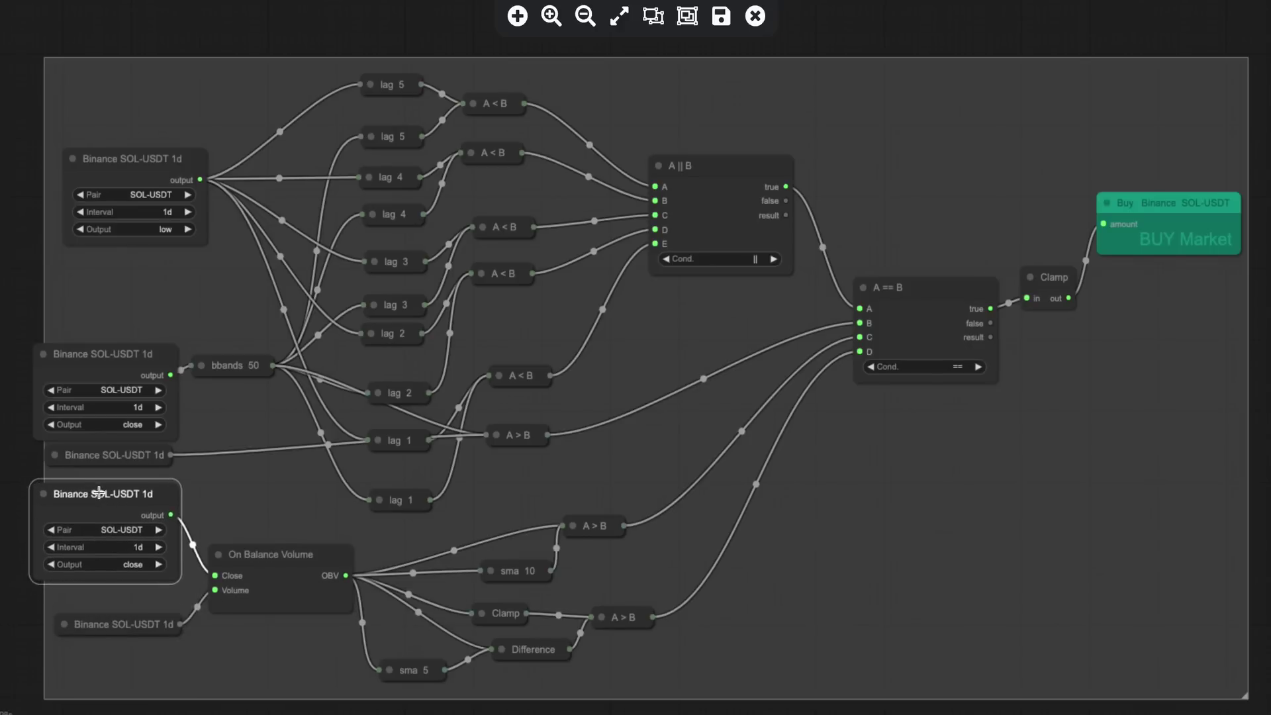
left_click(63, 624)
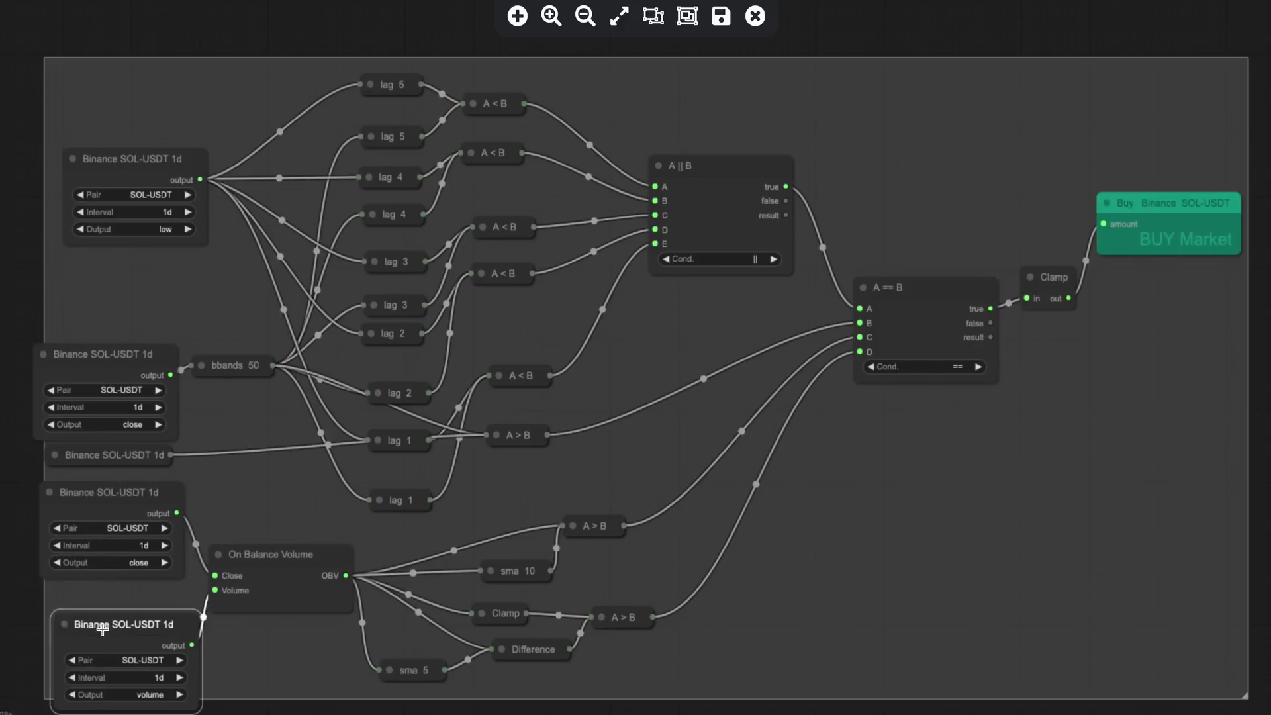
left_click_drag(102, 630, 102, 601)
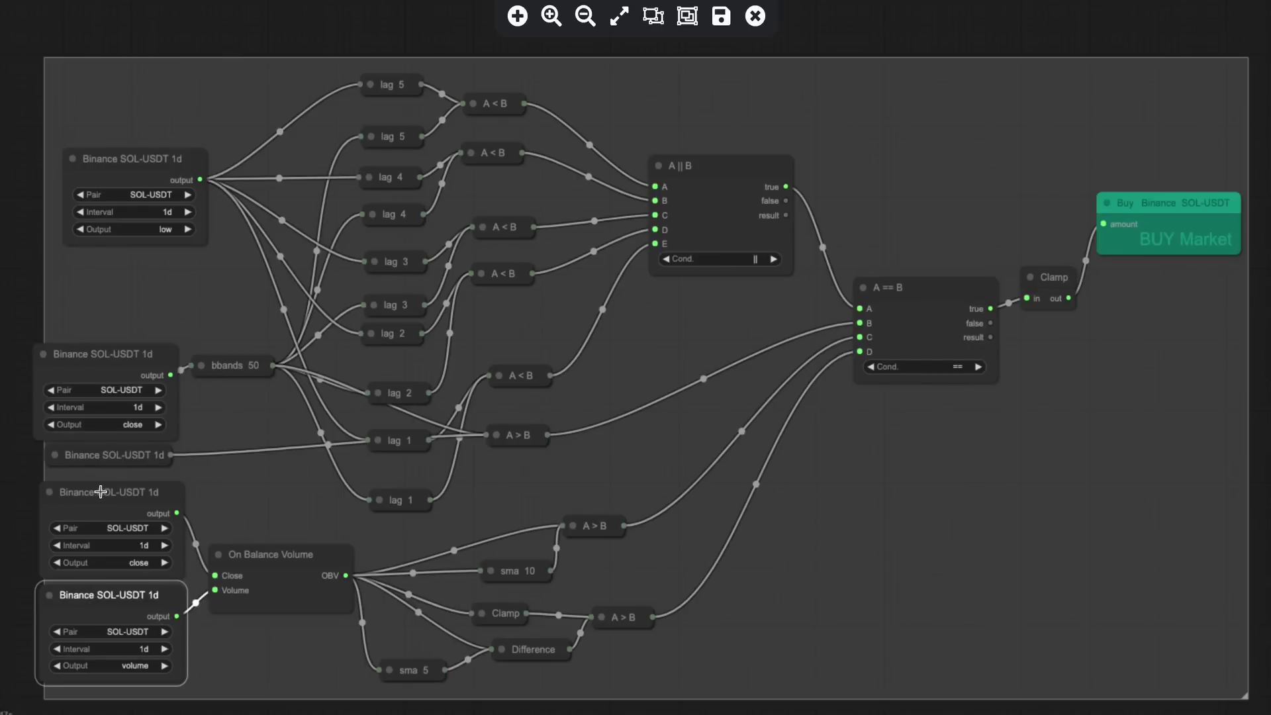
- Expand and arrange the OBV A > B comparison, sma 10, Difference, Clamp and lower A > B nodes
left_click(292, 551)
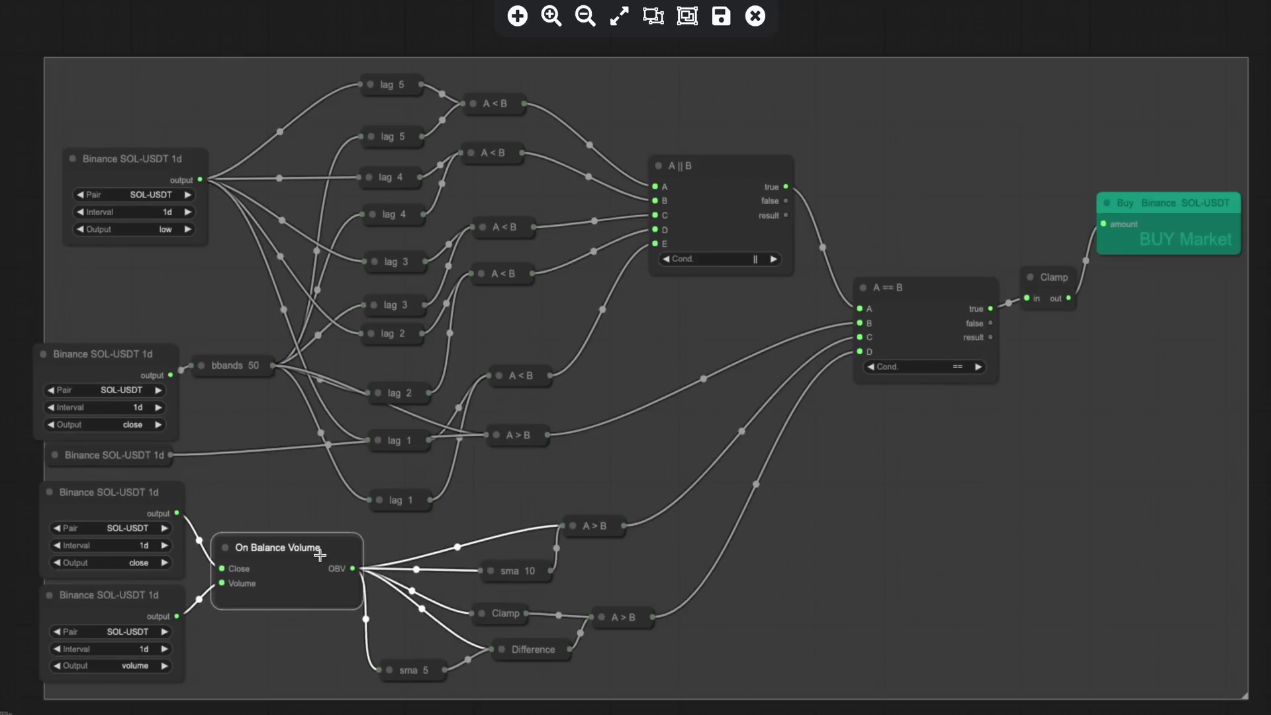
left_click_drag(589, 532, 587, 489)
left_click(578, 483)
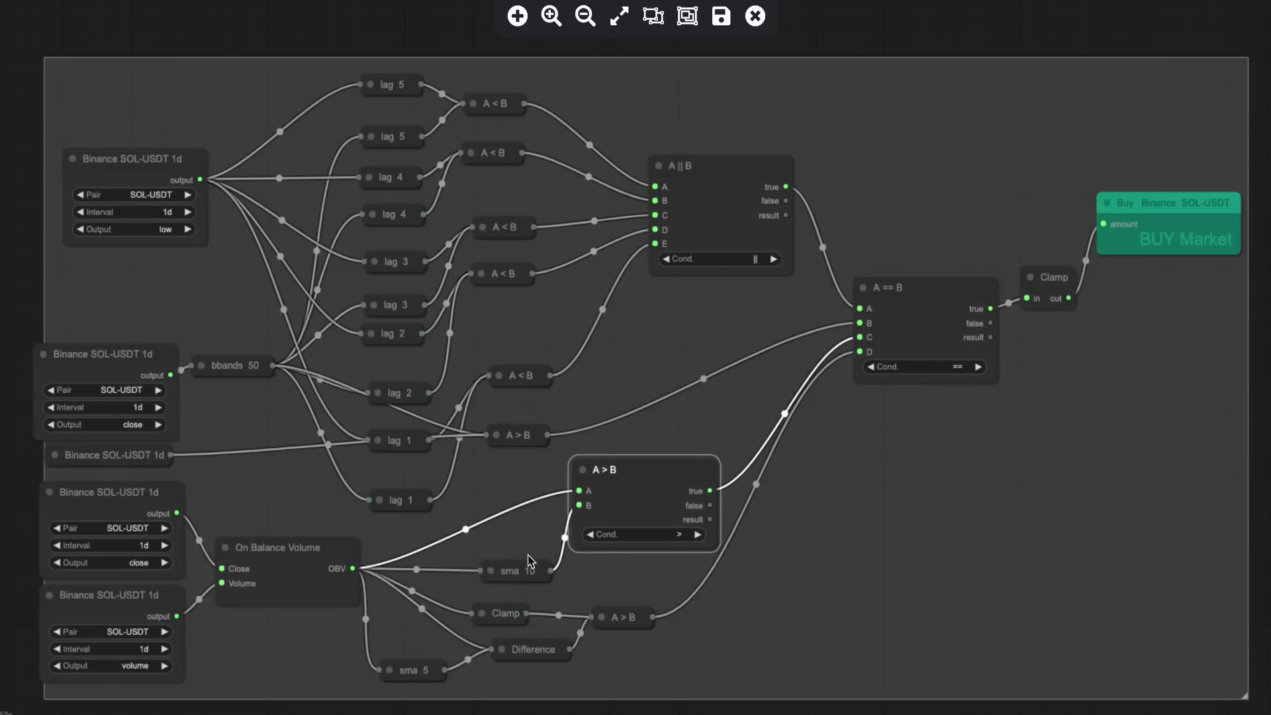
left_click(491, 573)
left_click_drag(496, 574, 412, 523)
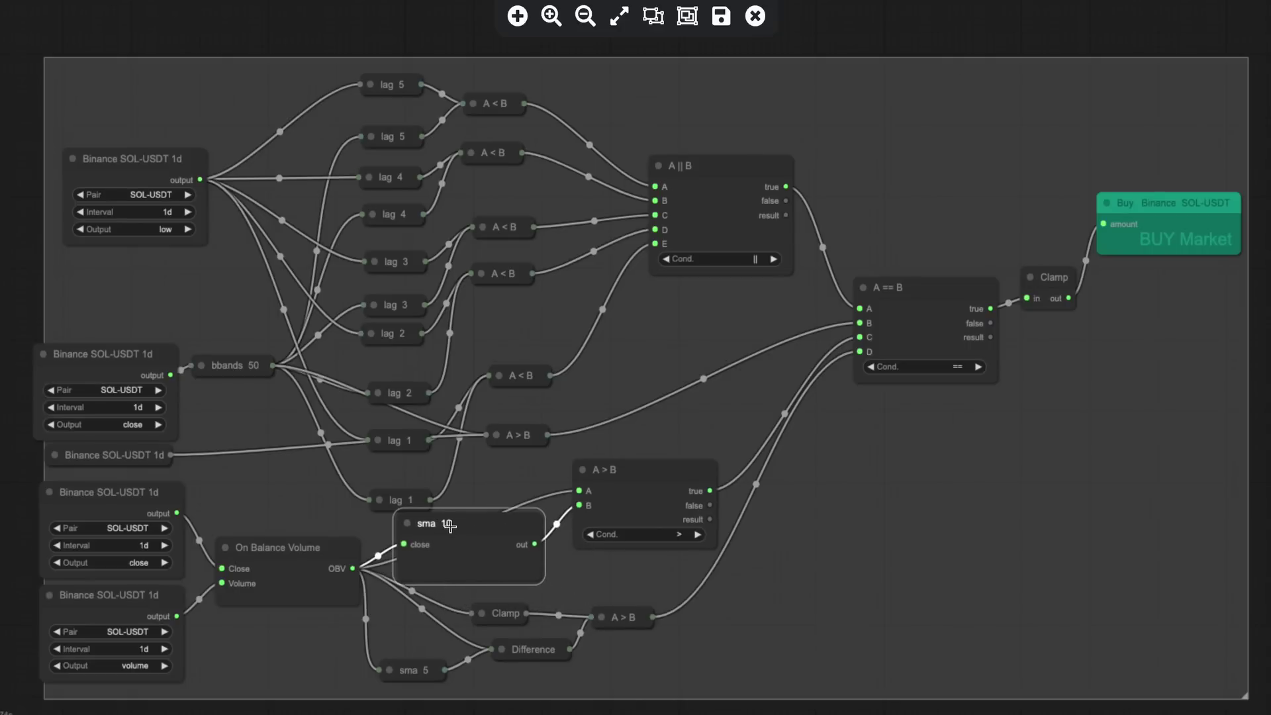
left_click(493, 643)
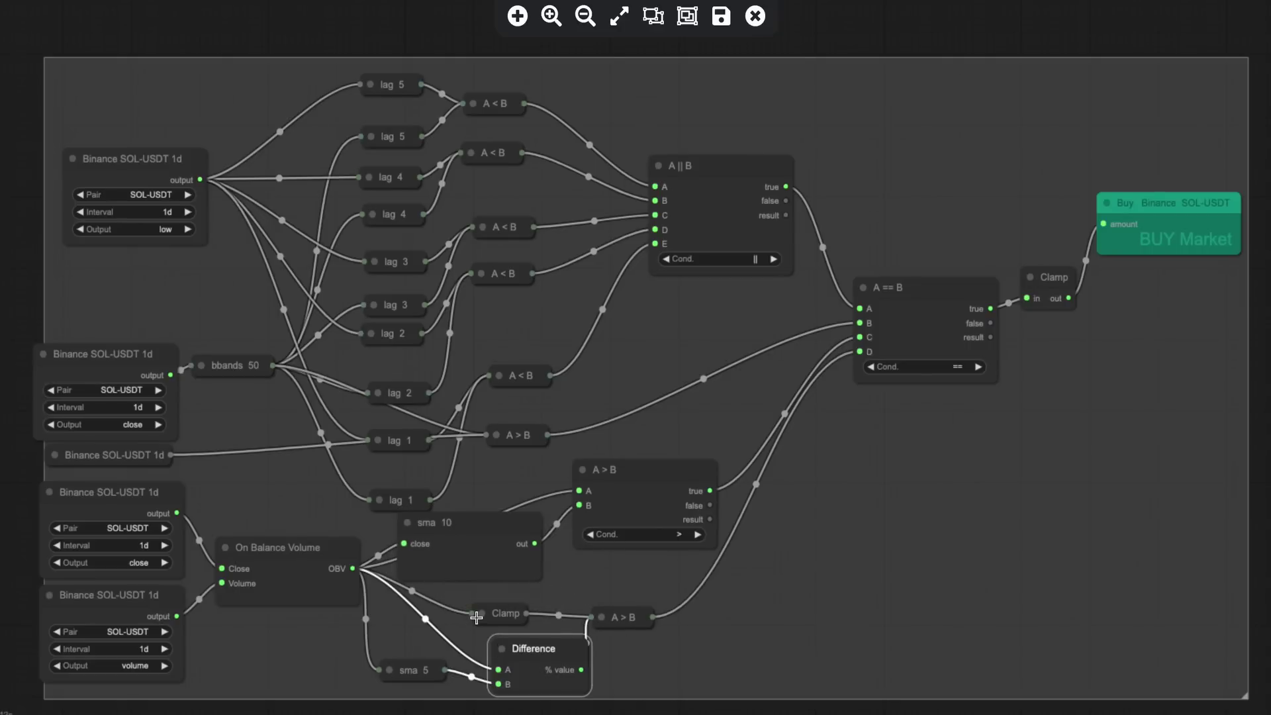
left_click(476, 617)
left_click(615, 617)
left_click_drag(625, 608, 679, 566)
- Review the Clamp node's min and max settings, then collapse Clamp, Difference and the lower A > B
double_click(497, 602)
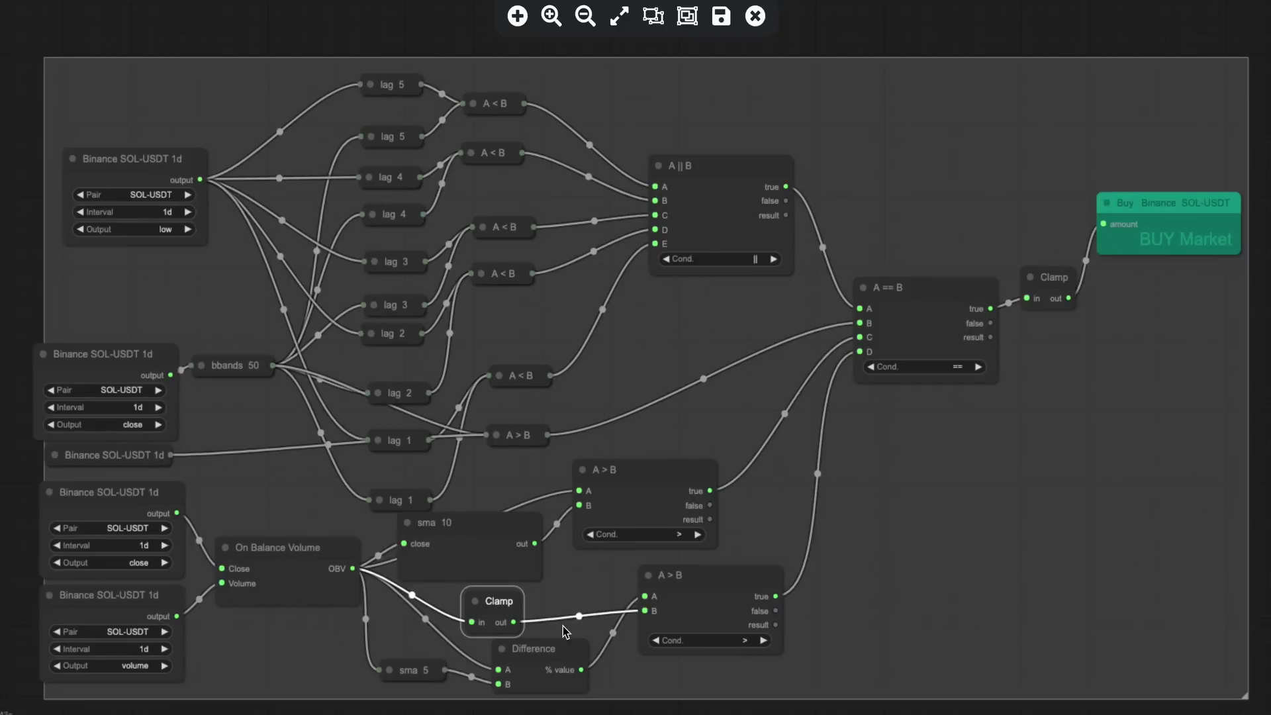
left_click(477, 600)
left_click(501, 646)
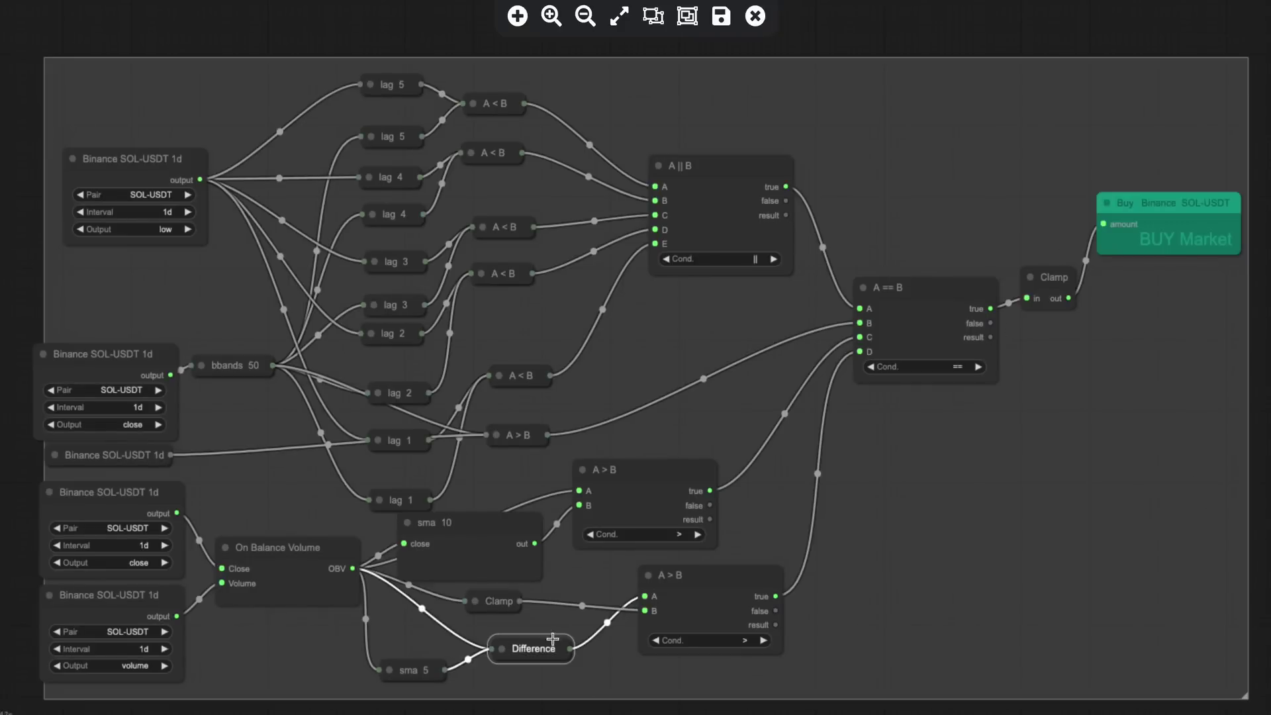
left_click(645, 573)
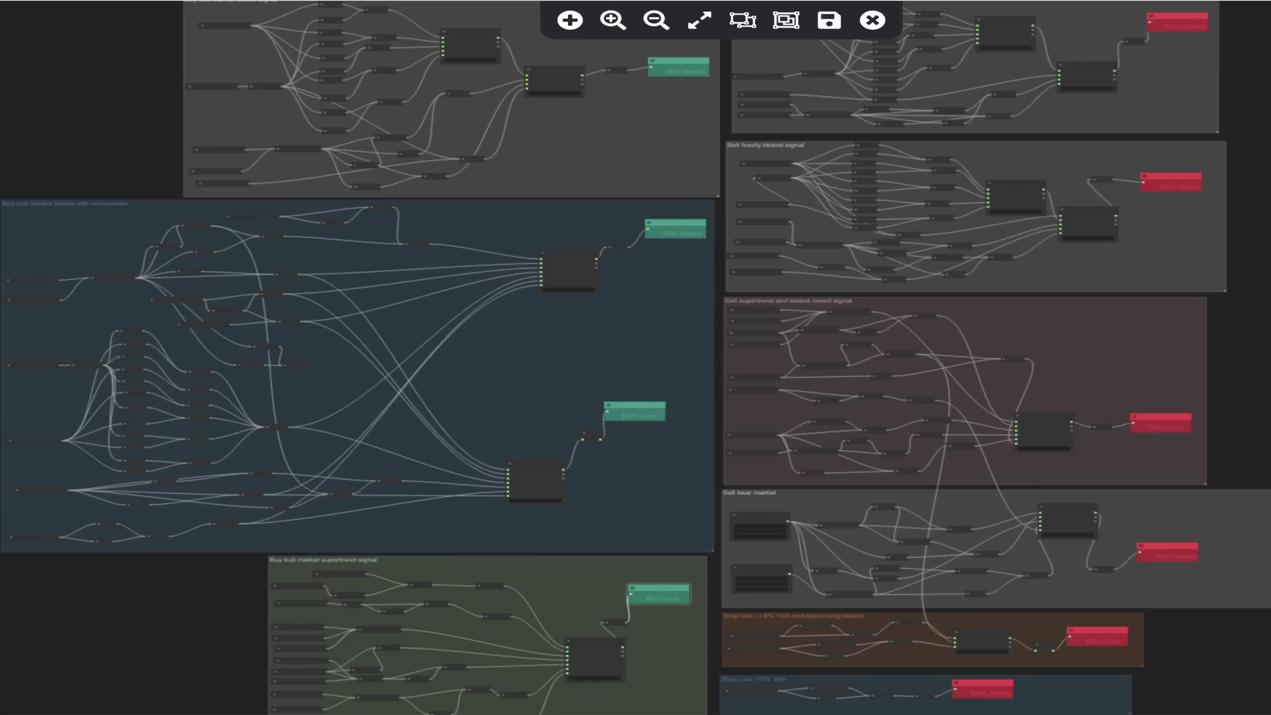